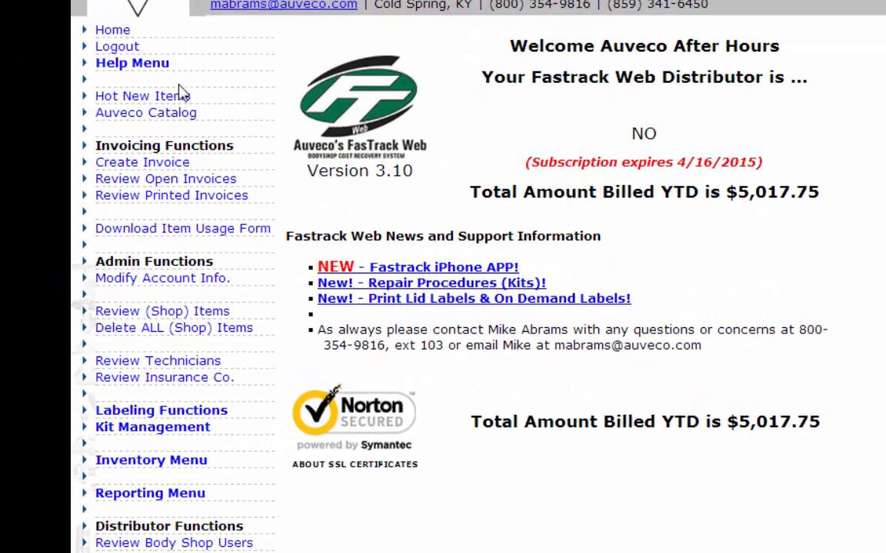
click(178, 94)
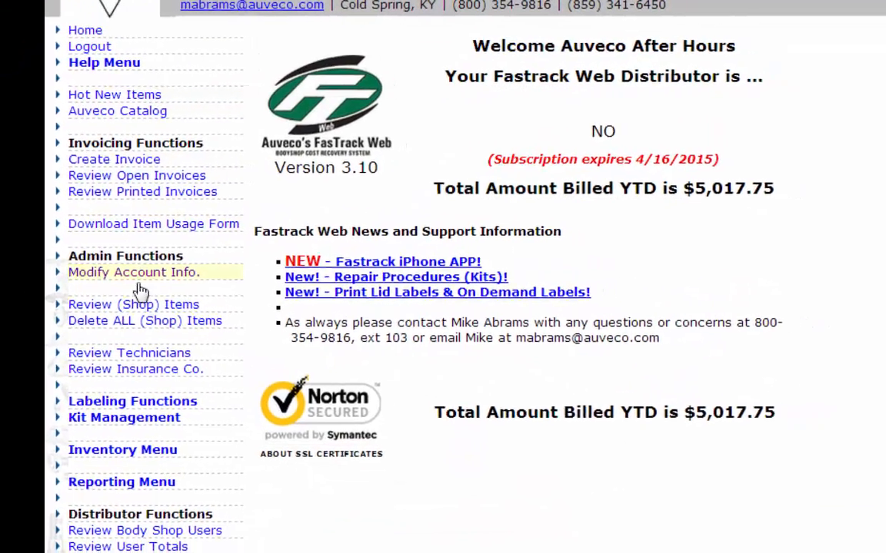
click(123, 460)
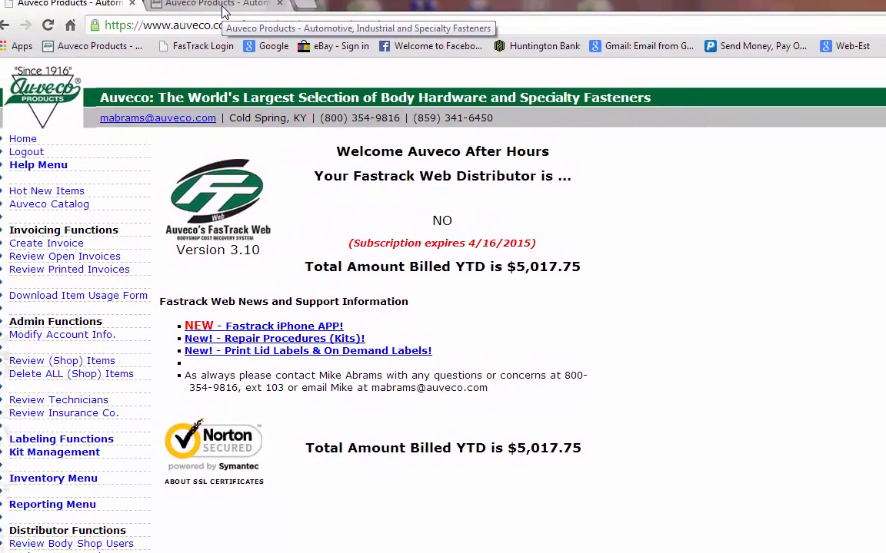
Go to the FasTrack Web login page on the Auveco site and look over the free two month trial registration form
click(222, 10)
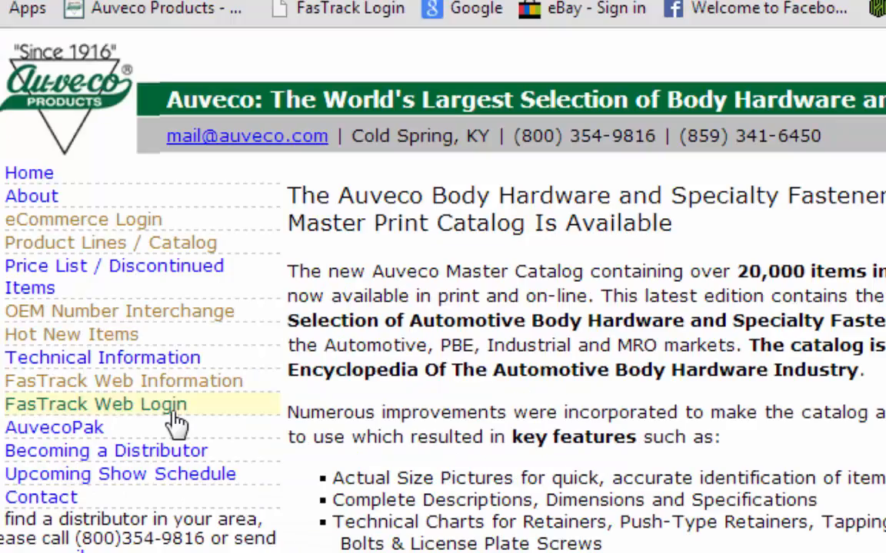
click(173, 415)
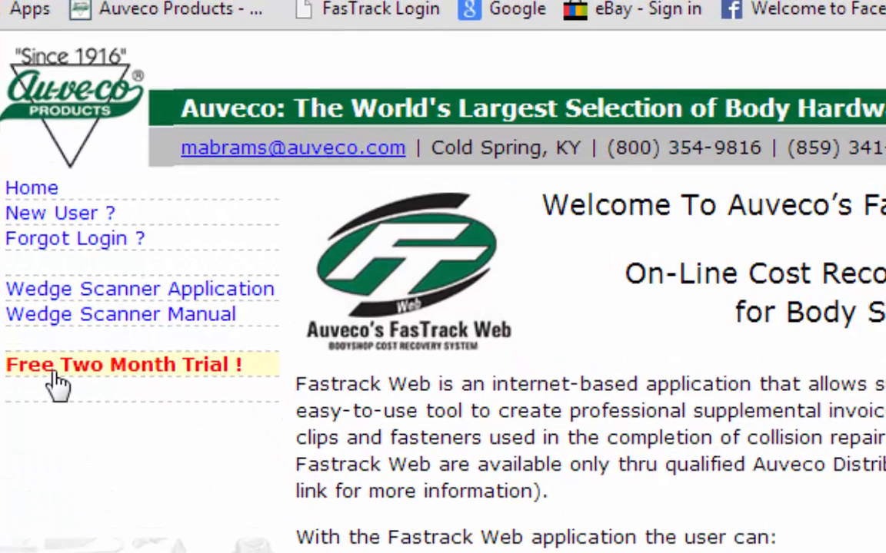
click(58, 384)
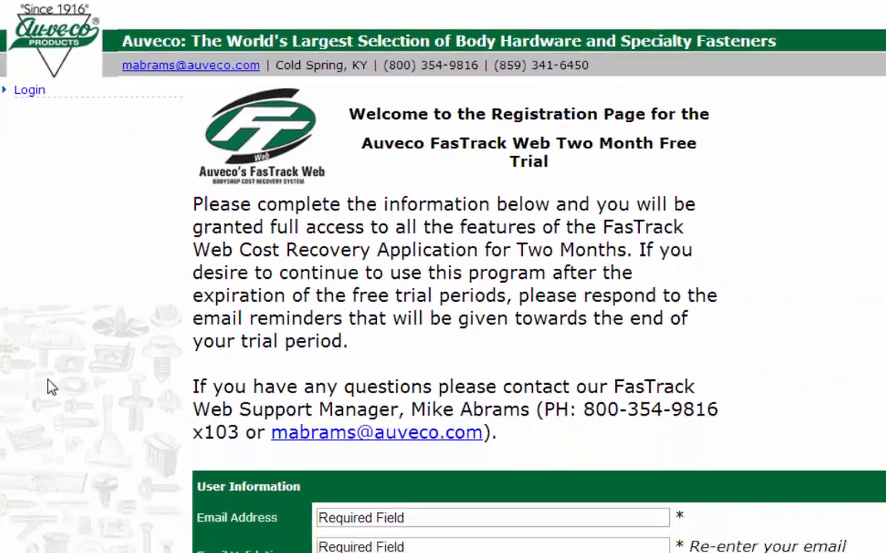
scroll(51, 386, down, 3)
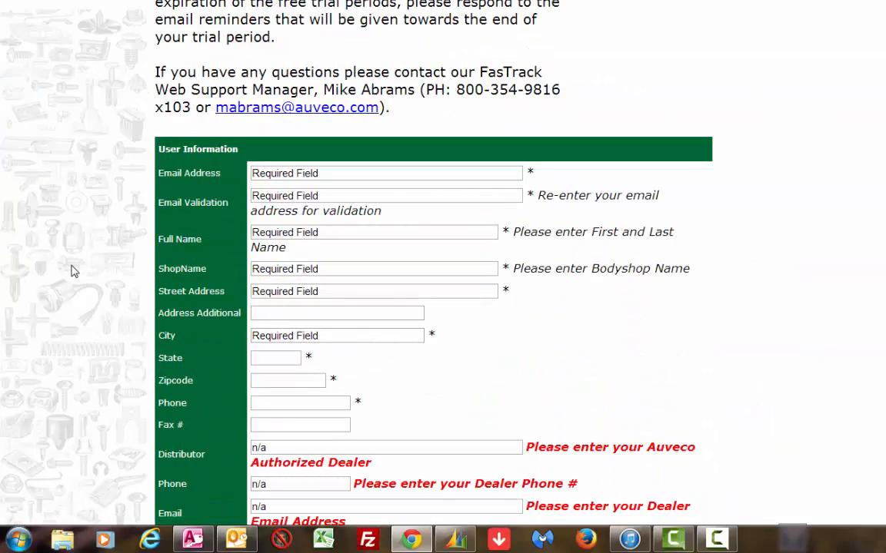
scroll(92, 269, down, 3)
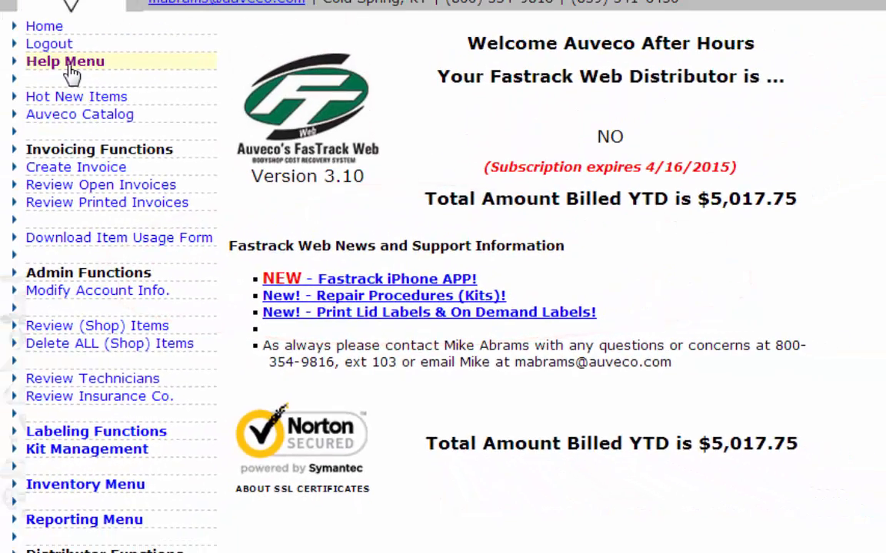
Look through the Help Menu, Hot New Items and Auveco Catalog pages from the FasTrack Web main page
click(68, 67)
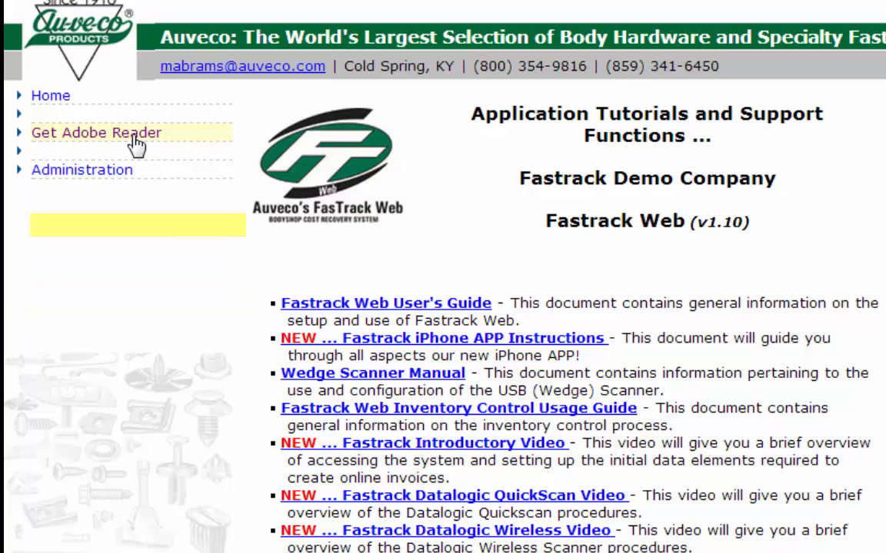
click(45, 100)
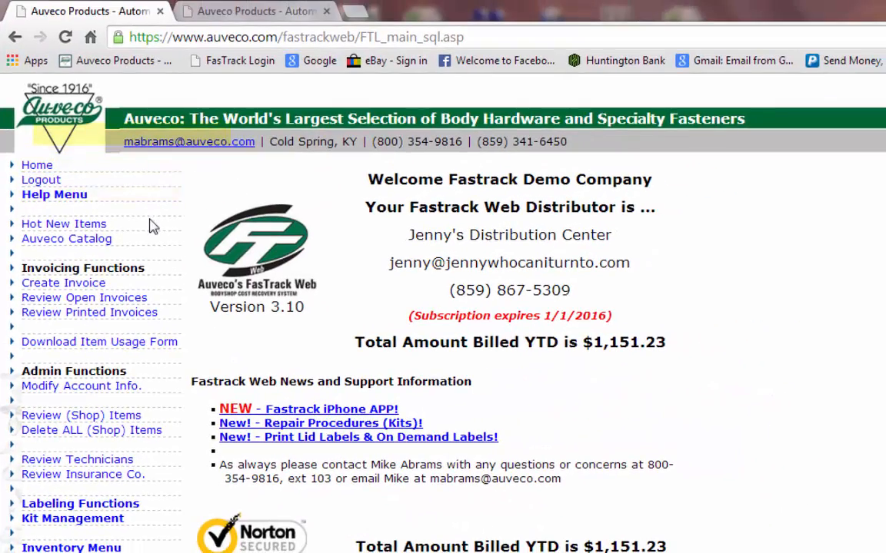
click(98, 228)
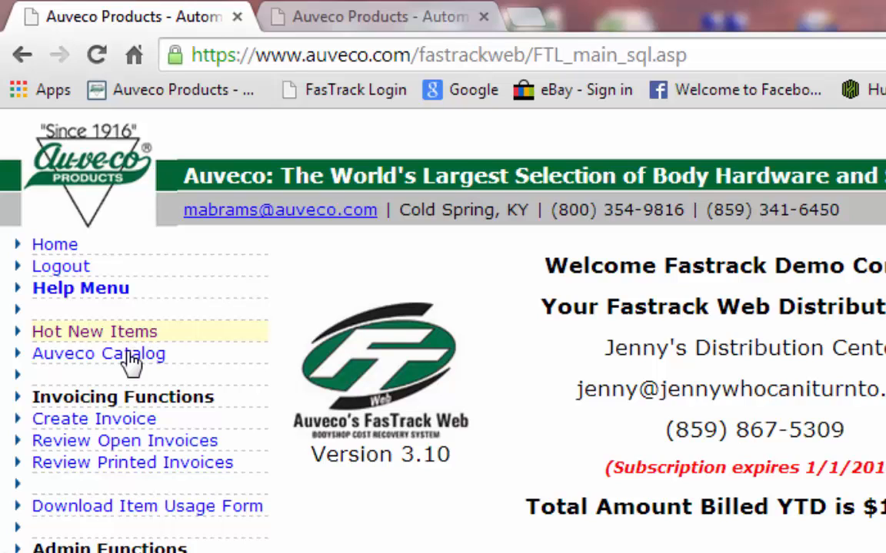
click(126, 362)
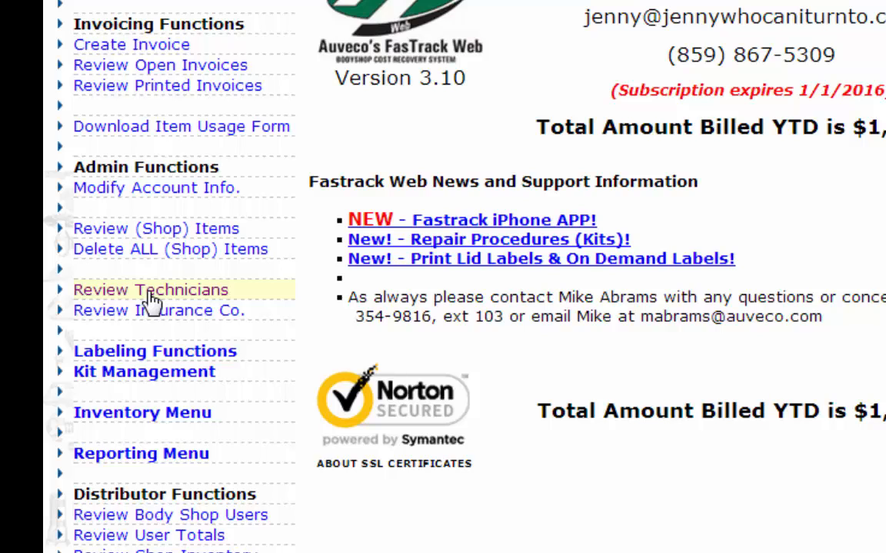
Create a technician record with Tech ID JP and the technician's last and first name, and check it in the technician list
click(152, 290)
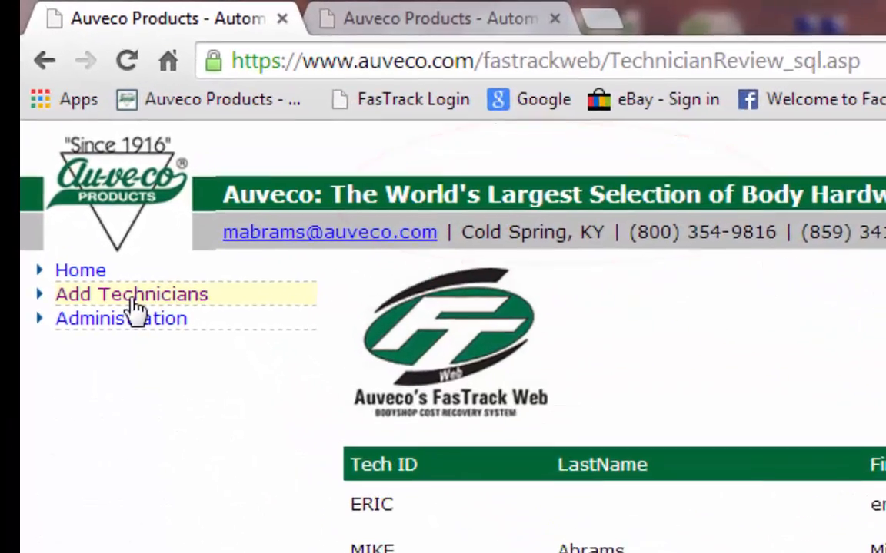
click(102, 229)
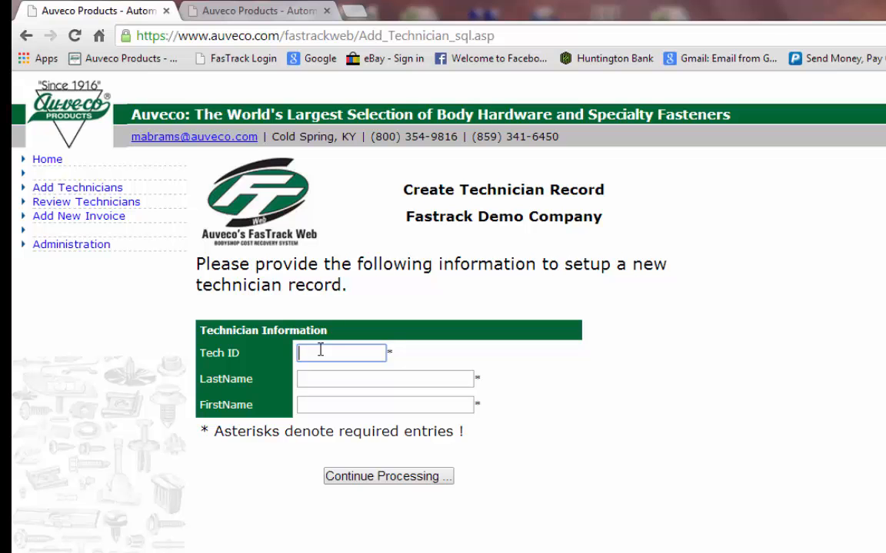
text(JP)
key(Tab)
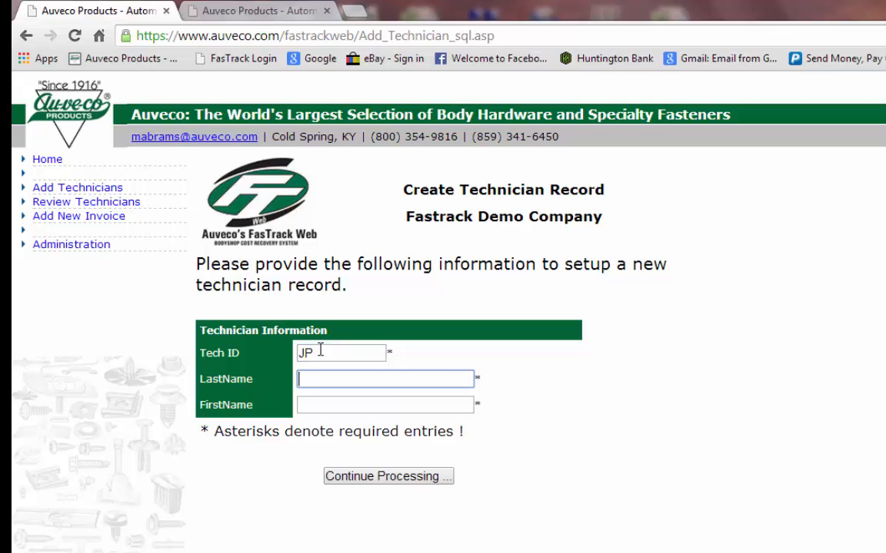
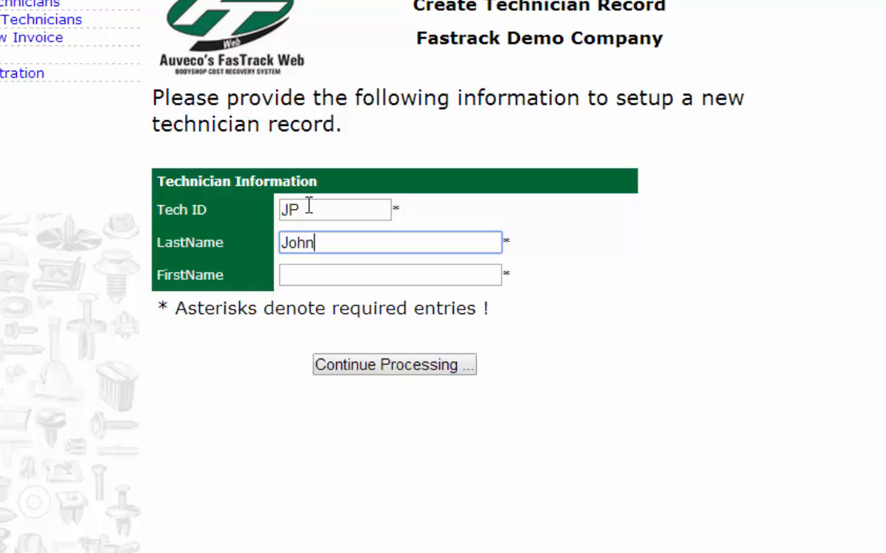
key(Tab)
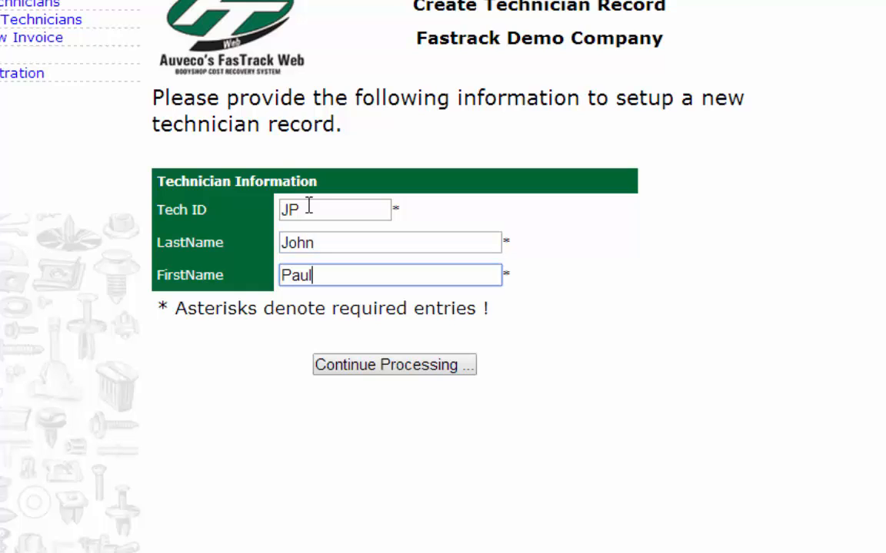
click(366, 368)
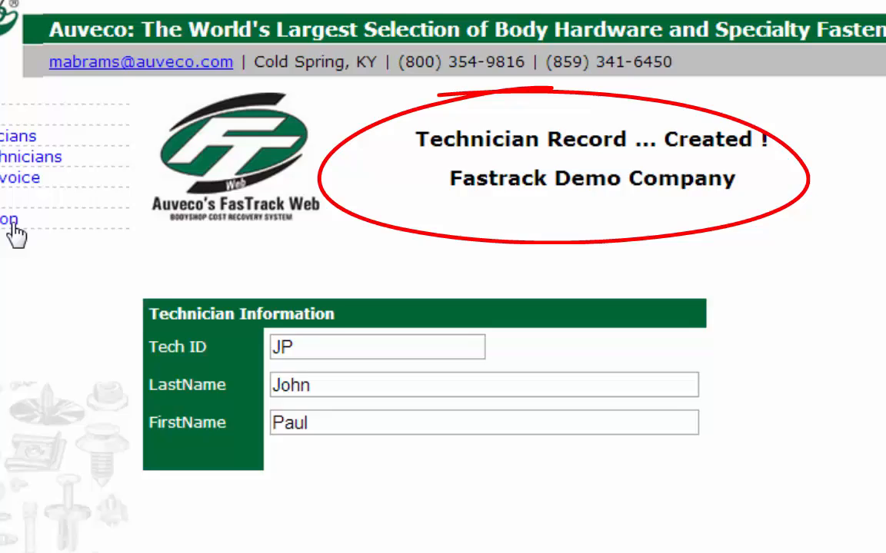
click(3, 159)
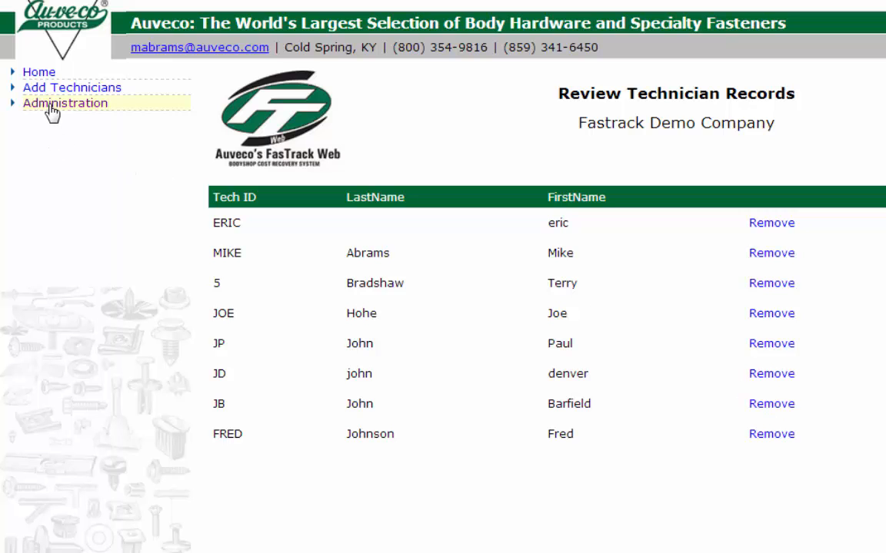
click(40, 73)
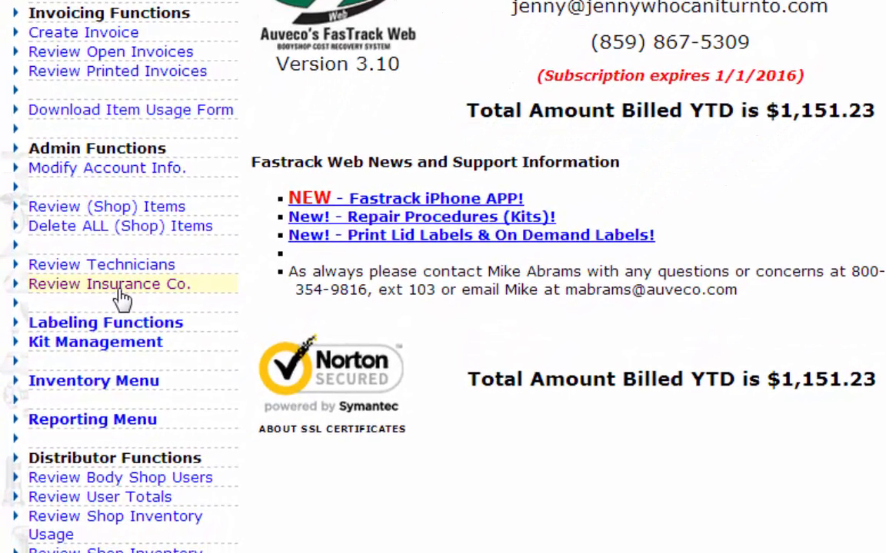
Start a new insurance company record with Allstate as both the account ID and the company name
click(119, 288)
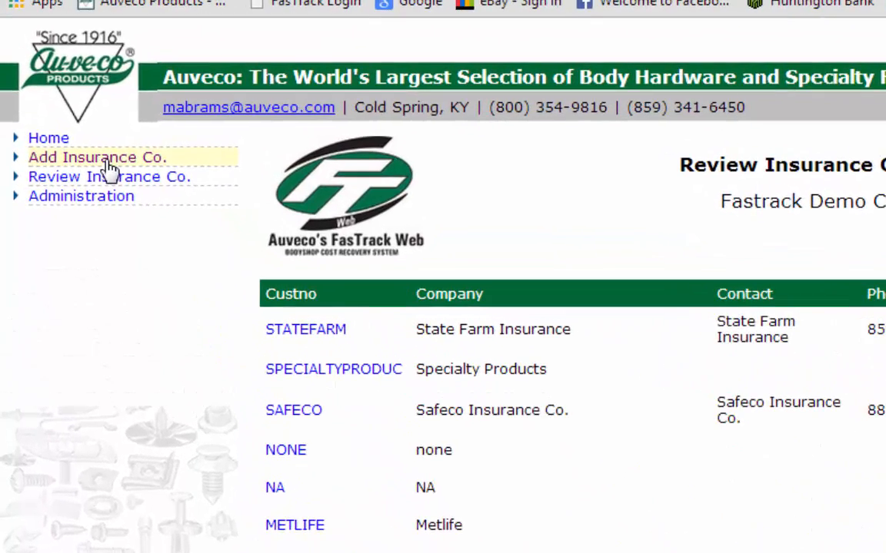
click(108, 161)
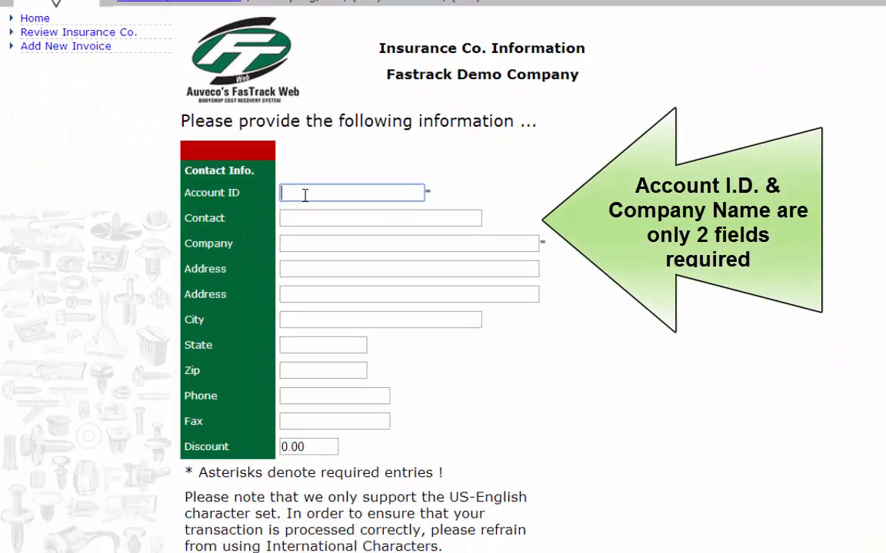
click(306, 194)
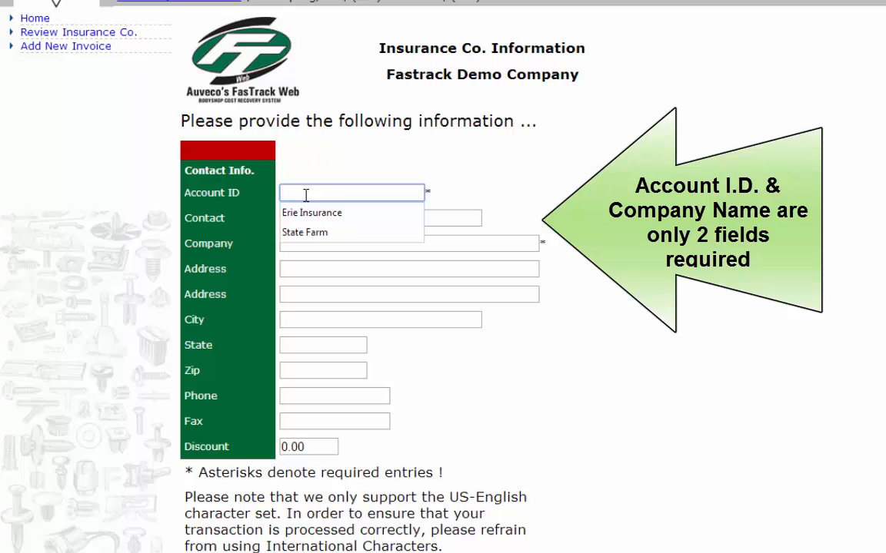
text(Allstate)
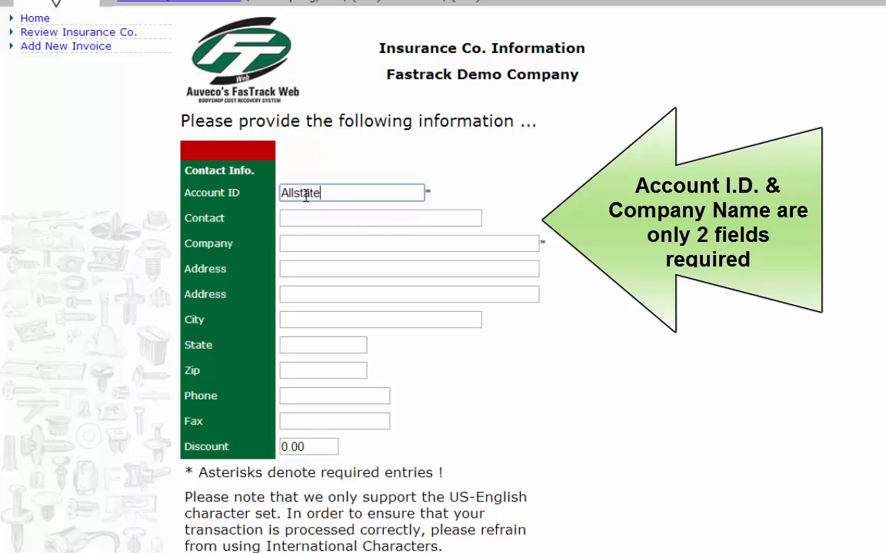
key(Tab)
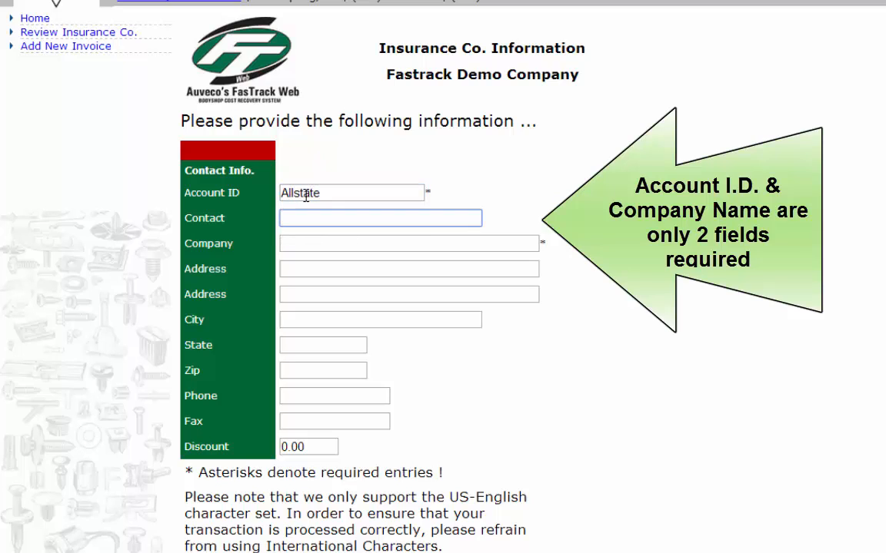
key(Tab)
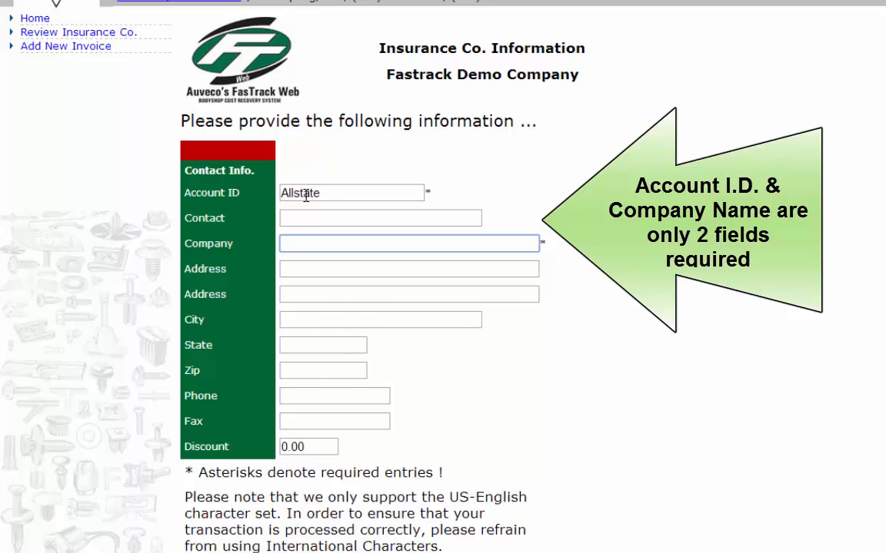
text(Allsta)
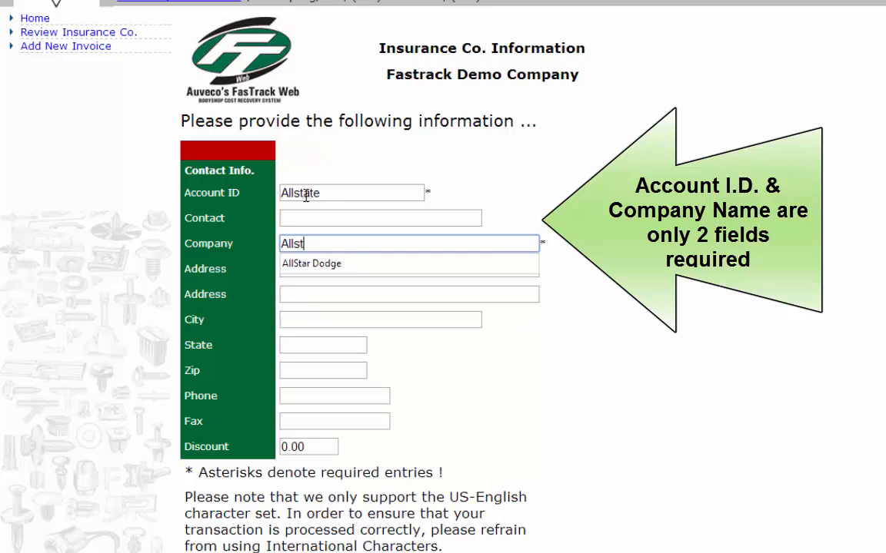
text(te)
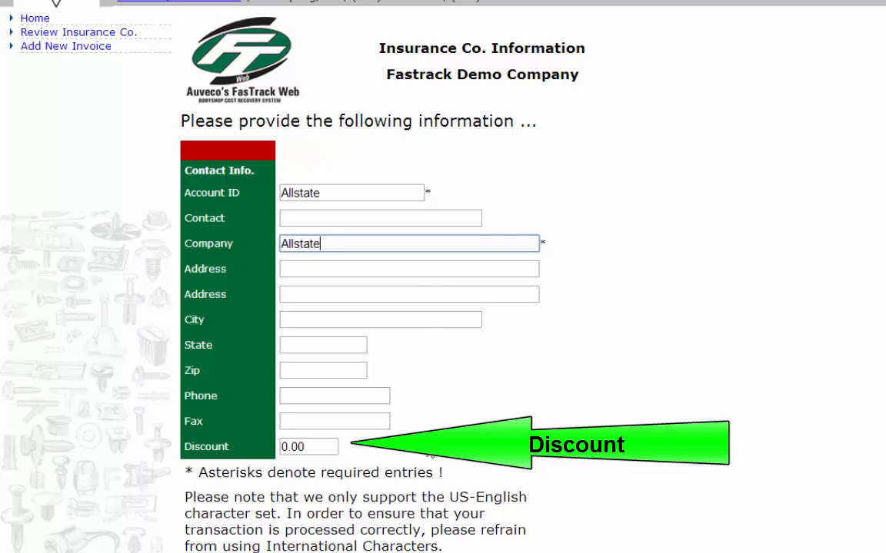
Set the insurance company's discount to 0.15, submit the record and return to the main page
click(306, 447)
double_click(292, 446)
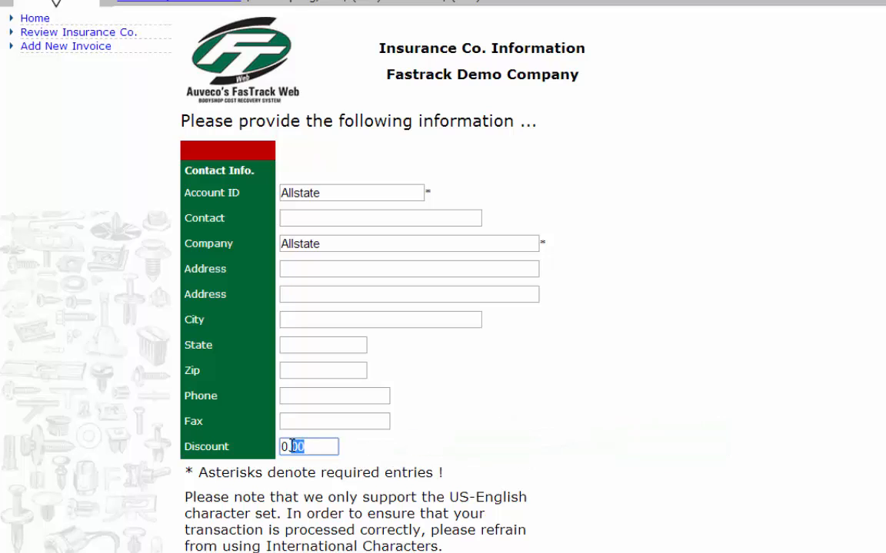
text(15)
scroll(474, 384, down, 1)
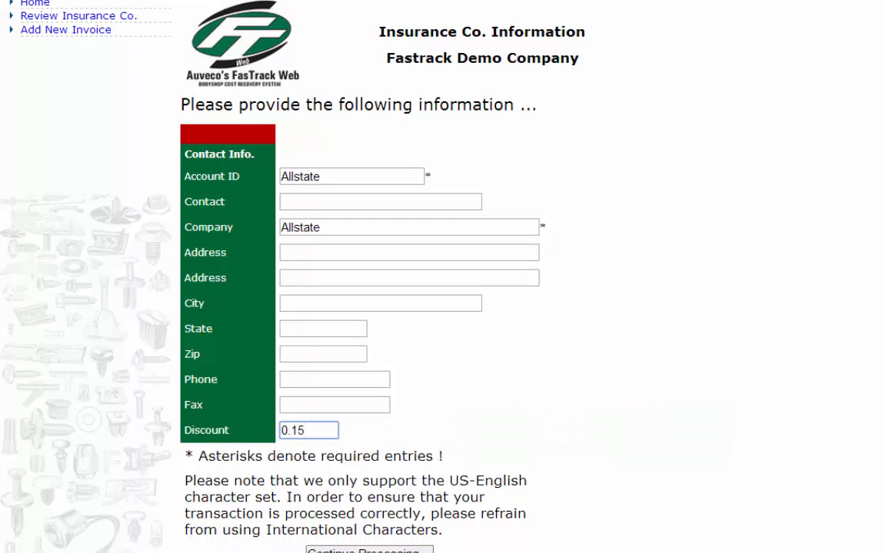
scroll(375, 538, down, 1)
click(375, 543)
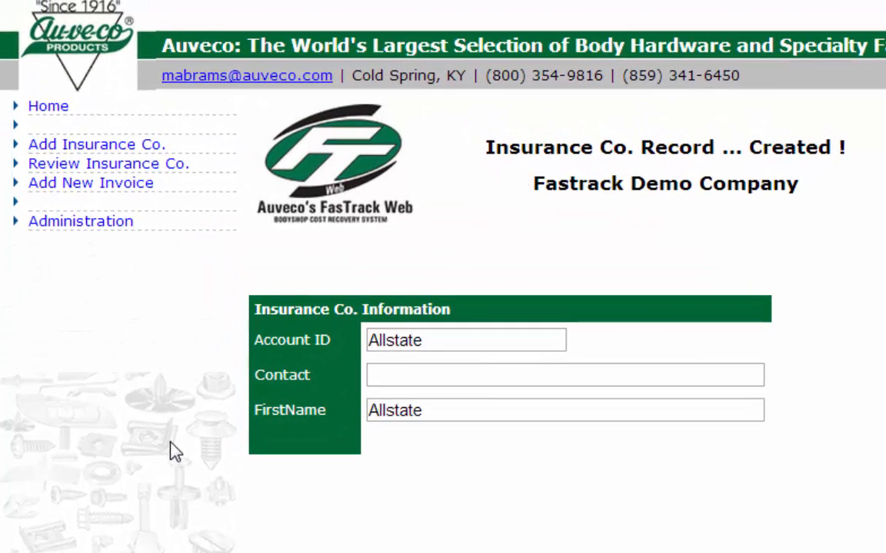
click(46, 107)
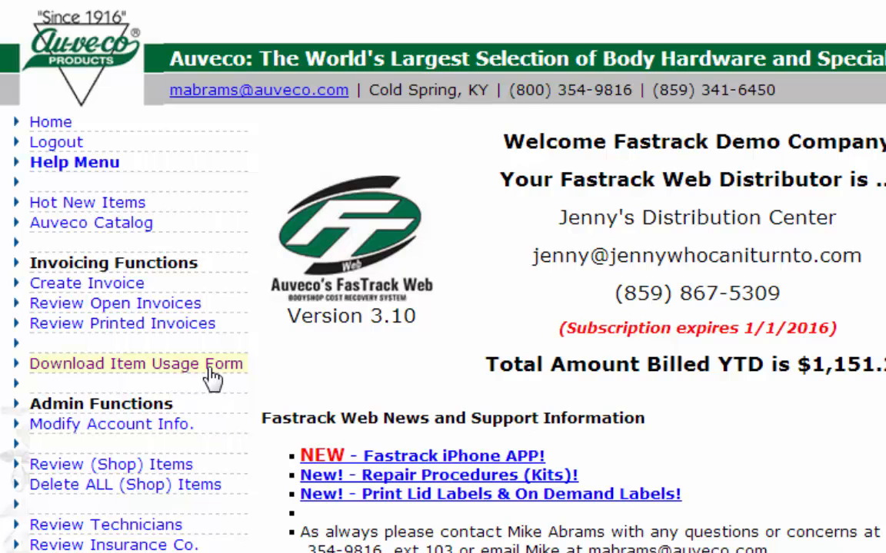
Open the Item Usage Form from the main page, and examine the barcode labeling functions
click(212, 377)
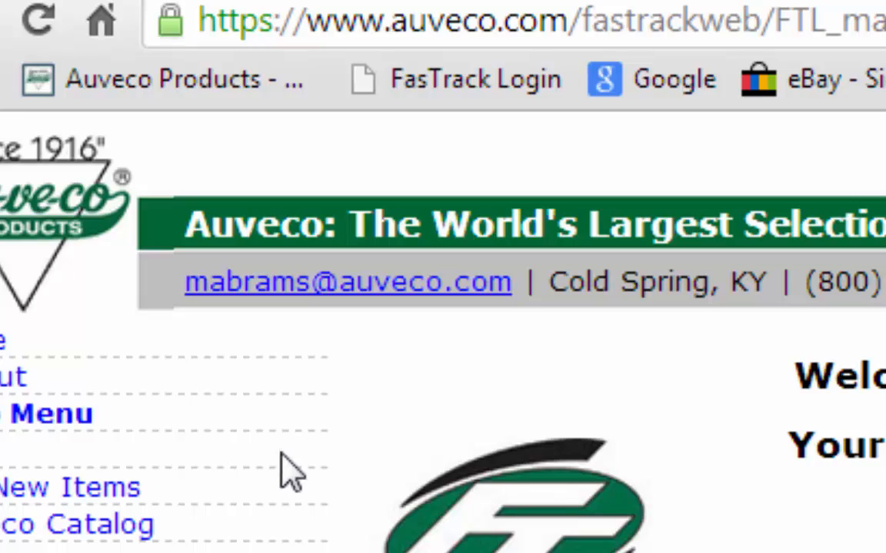
click(312, 290)
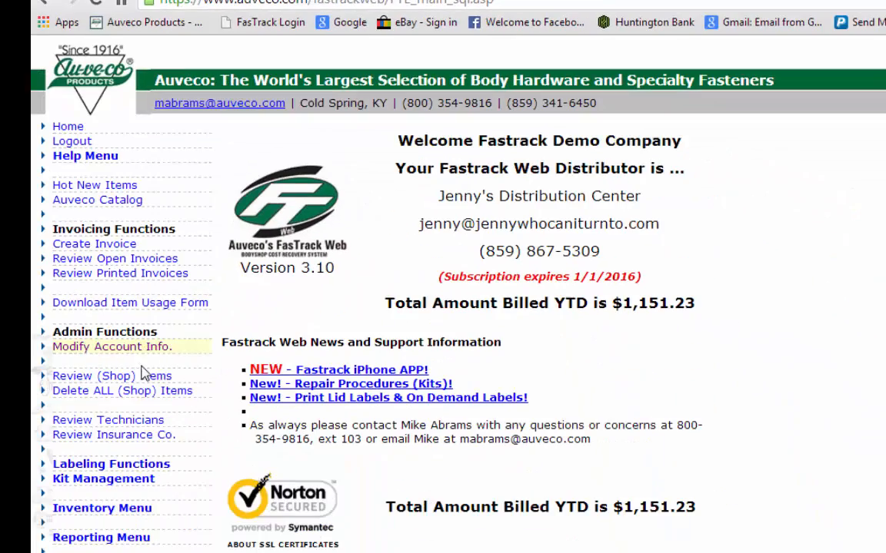
click(136, 466)
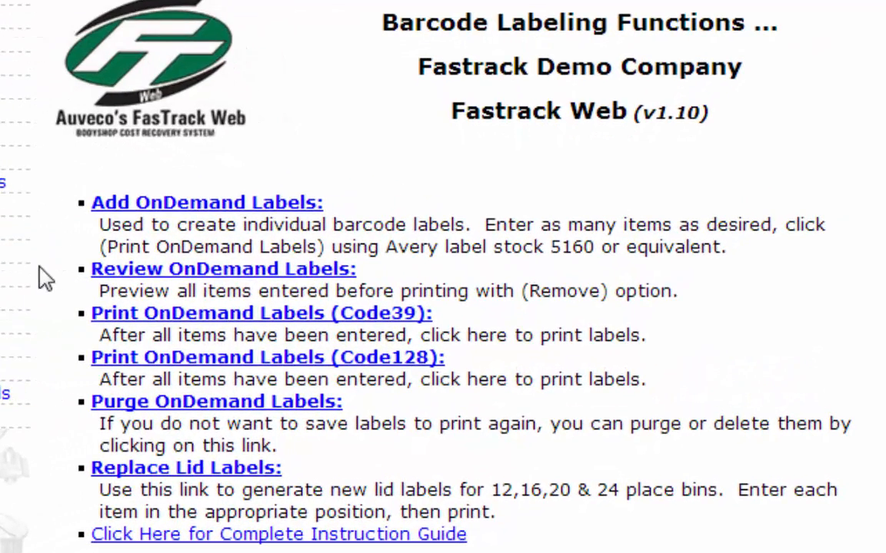
click(105, 214)
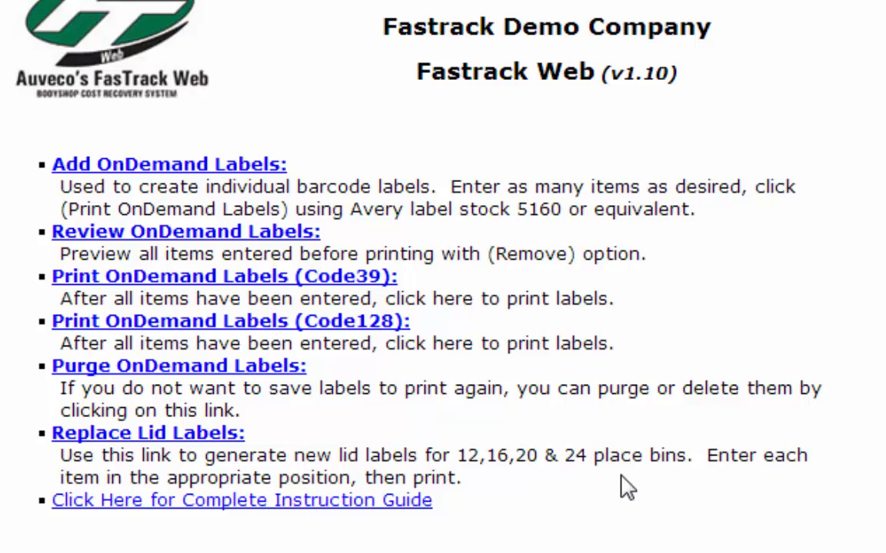
Open the lid label replacement utility, examine the 24-bin label layout, and return to the main page
click(185, 434)
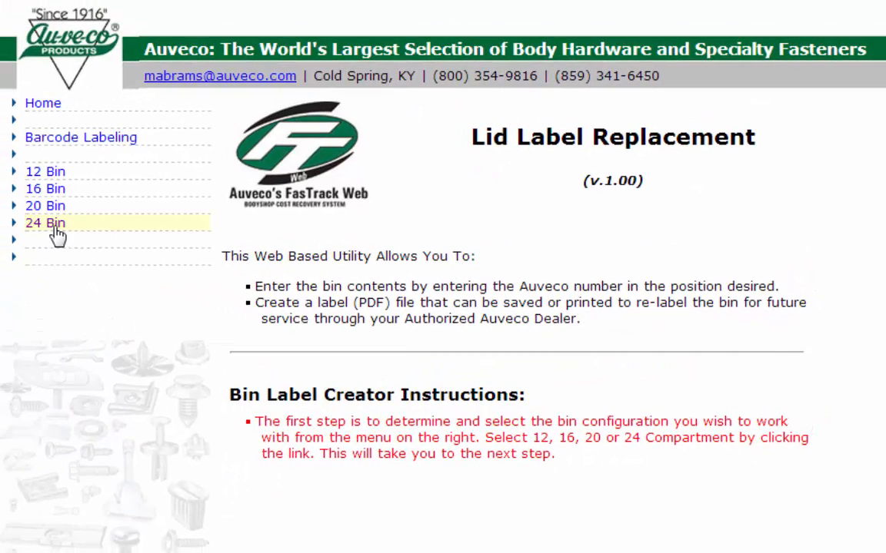
click(54, 227)
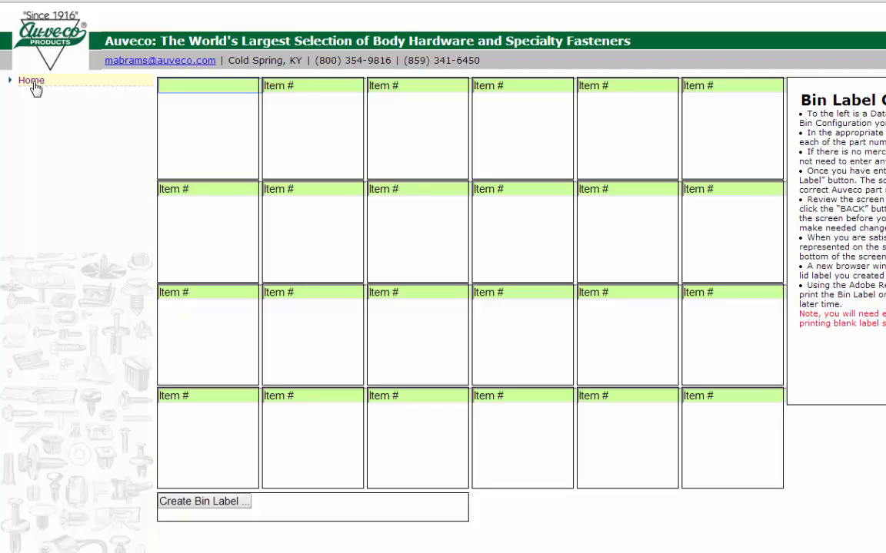
click(33, 85)
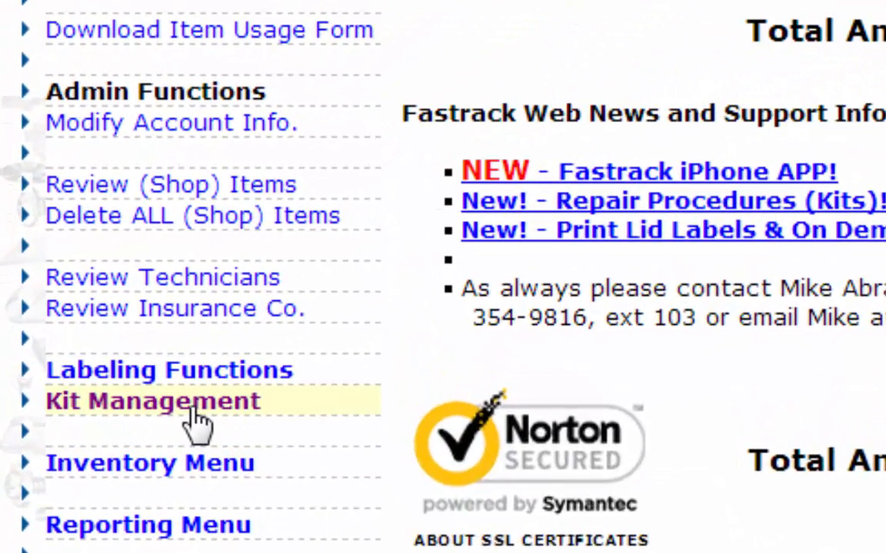
Create a kit assembly record with Kit ID Doorskin and description doorskin, and open the list of kit assemblies
click(76, 382)
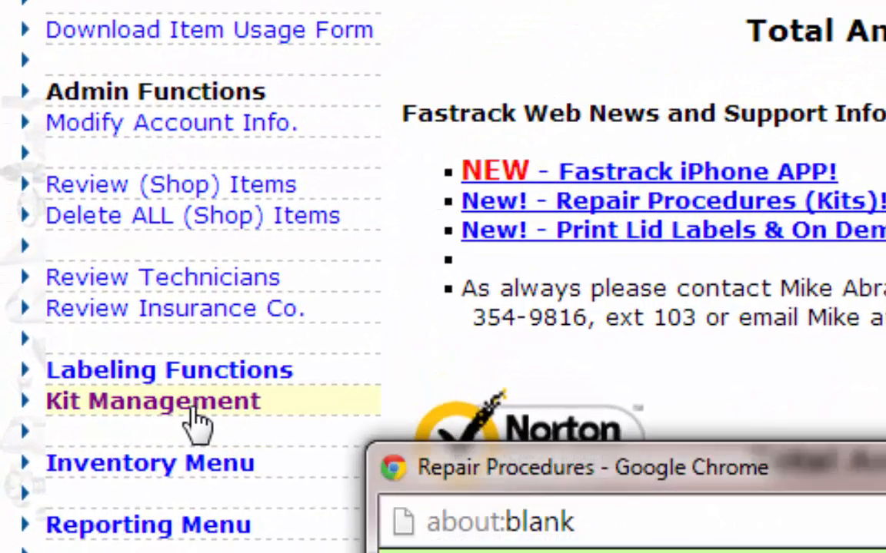
click(192, 410)
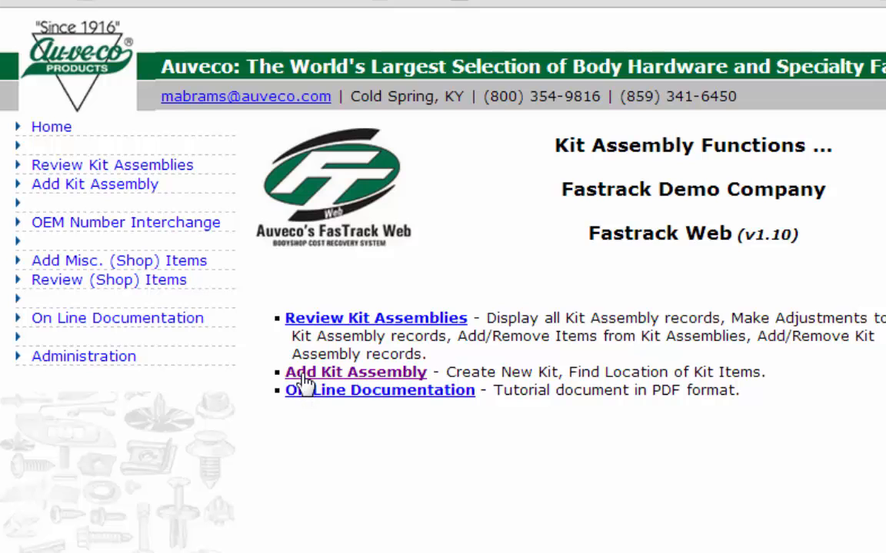
click(306, 373)
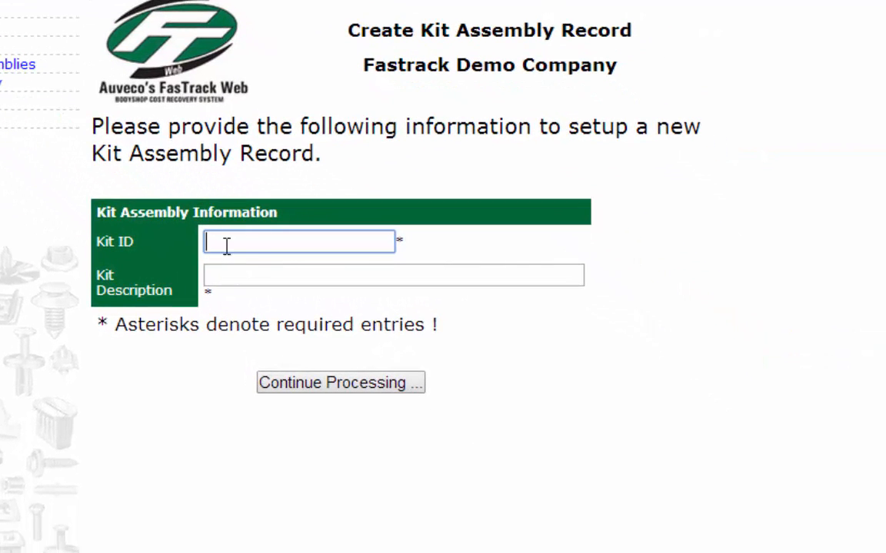
text(Doorskin)
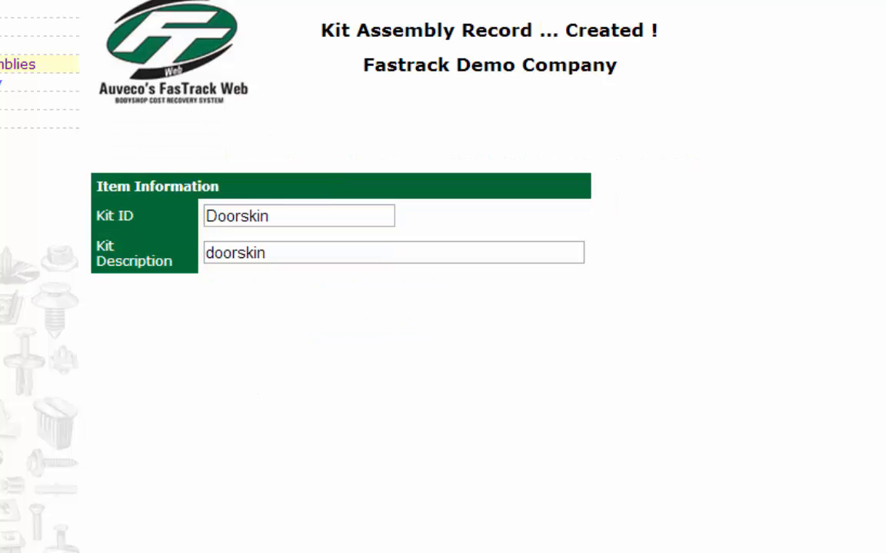
click(19, 64)
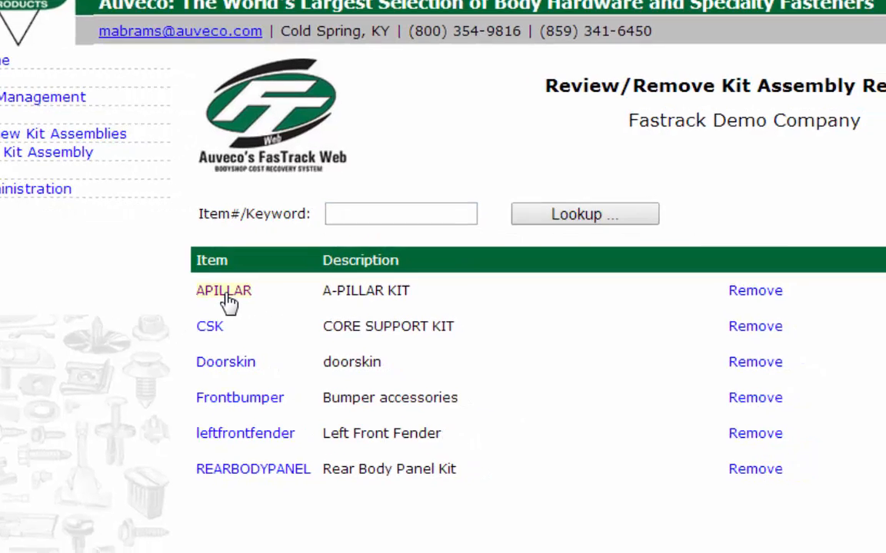
Examine the A-Pillar kit's detail records and the shop items list, and return to the kit assembly functions
click(281, 308)
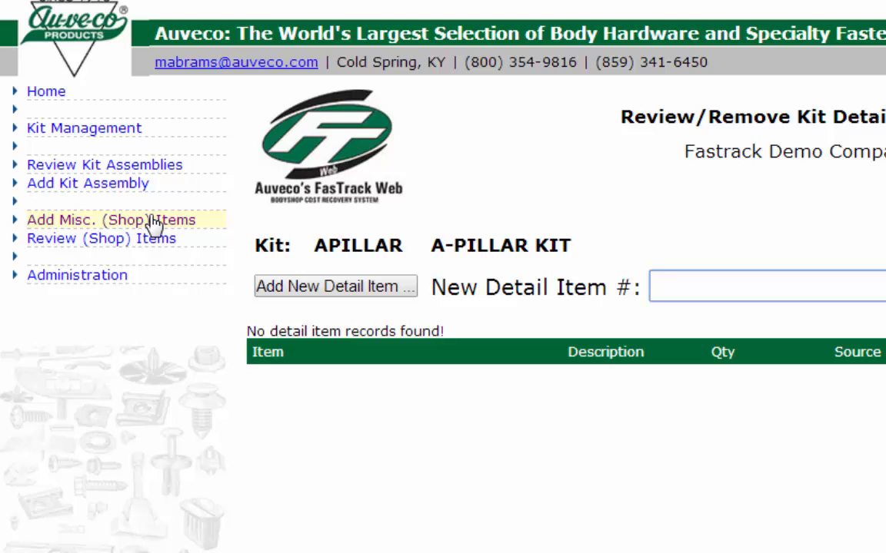
click(146, 251)
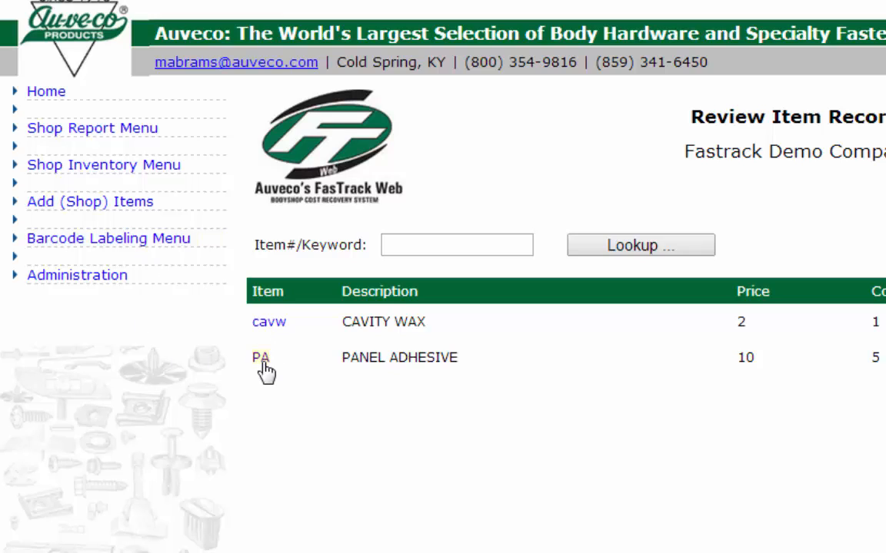
click(112, 165)
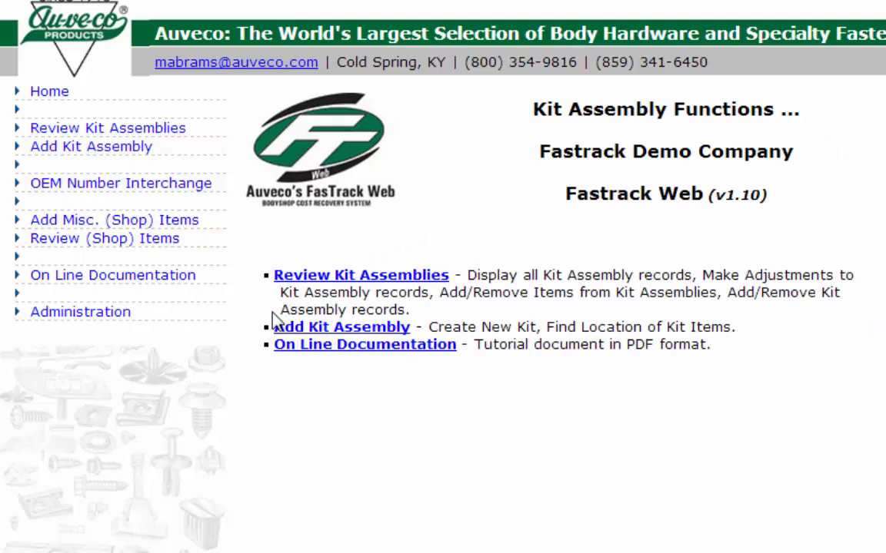
Open the Doorskin kit from the kit assemblies and add item CW (Cavity Wax) to it with a quantity of 1
click(306, 276)
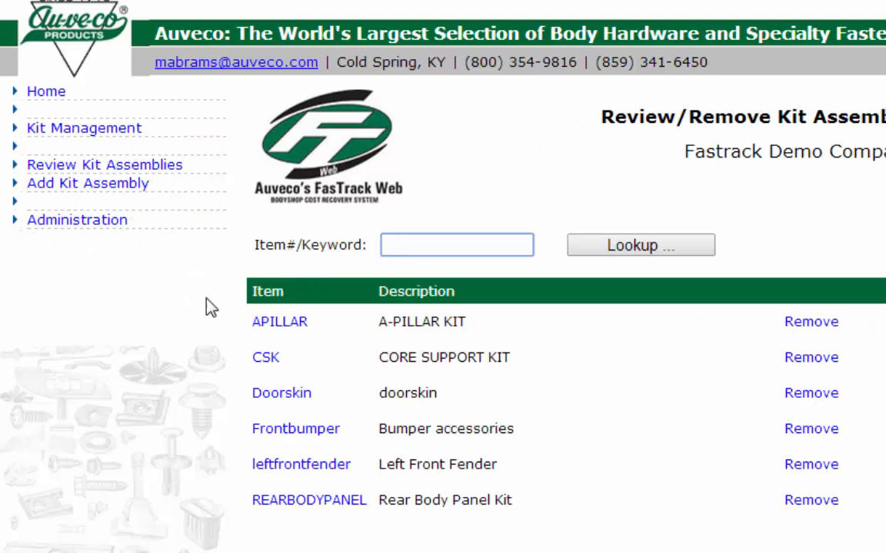
click(269, 394)
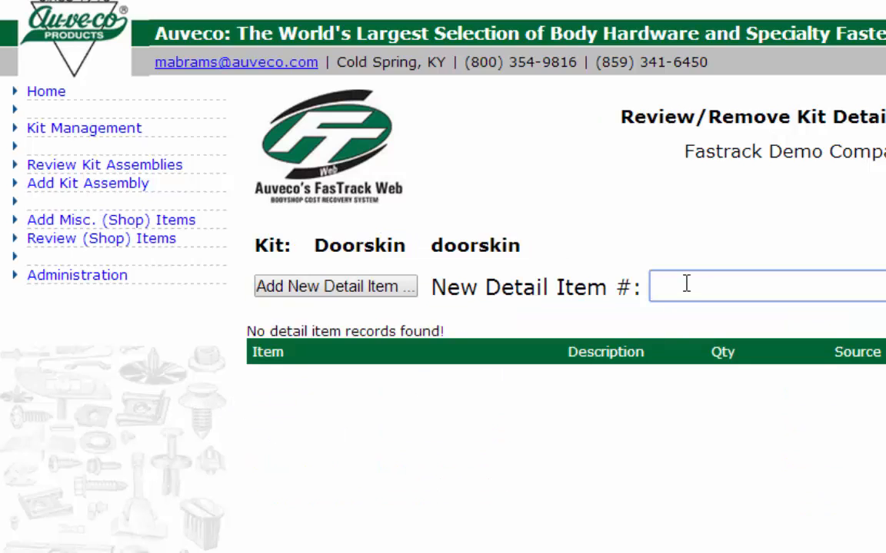
text(cw)
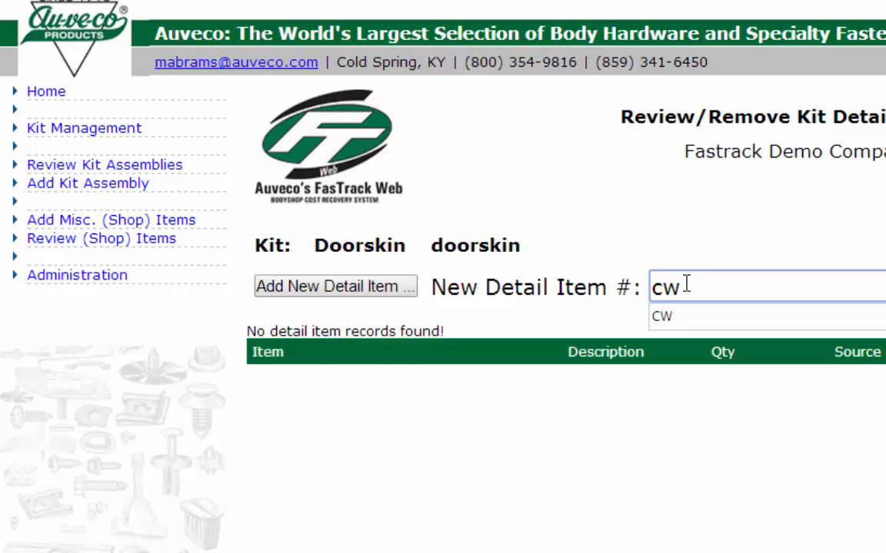
key(Return)
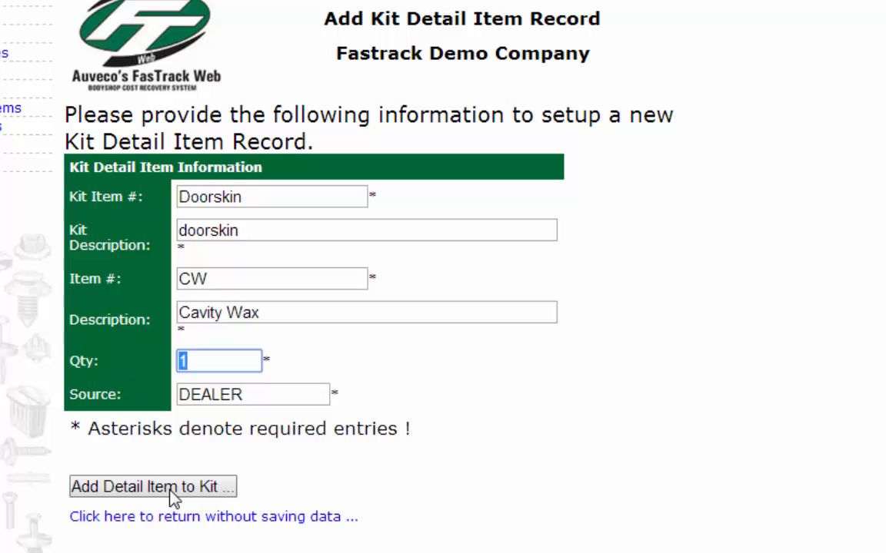
click(170, 490)
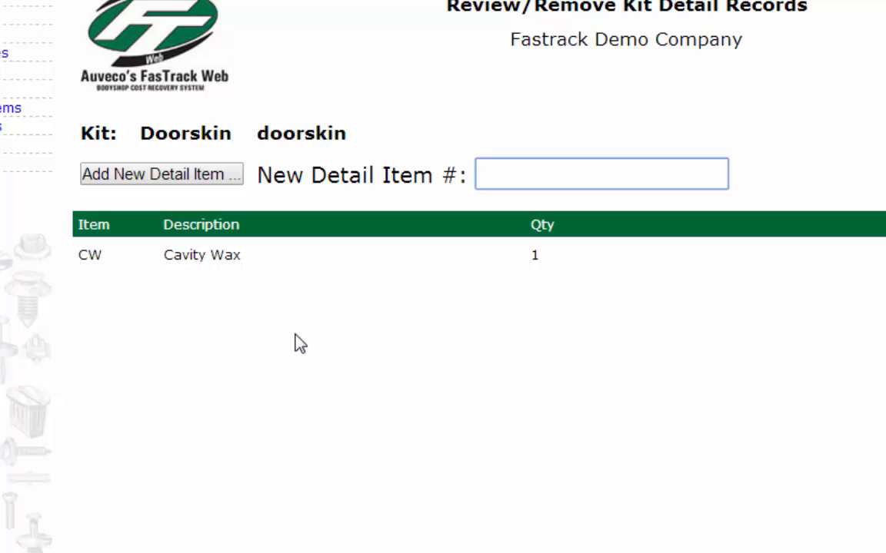
Add item PA (Panel Adhesive) to the Doorskin kit with a quantity of .25
text(pa)
key(Return)
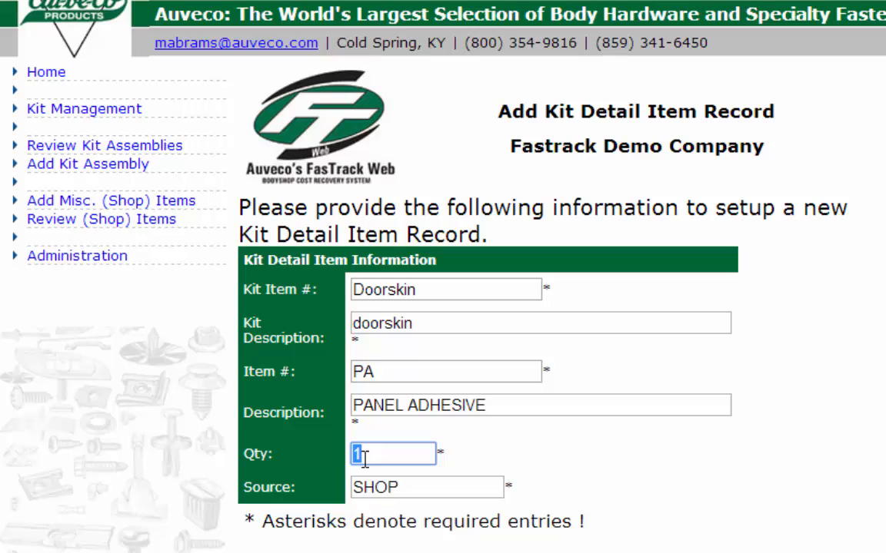
text(.25)
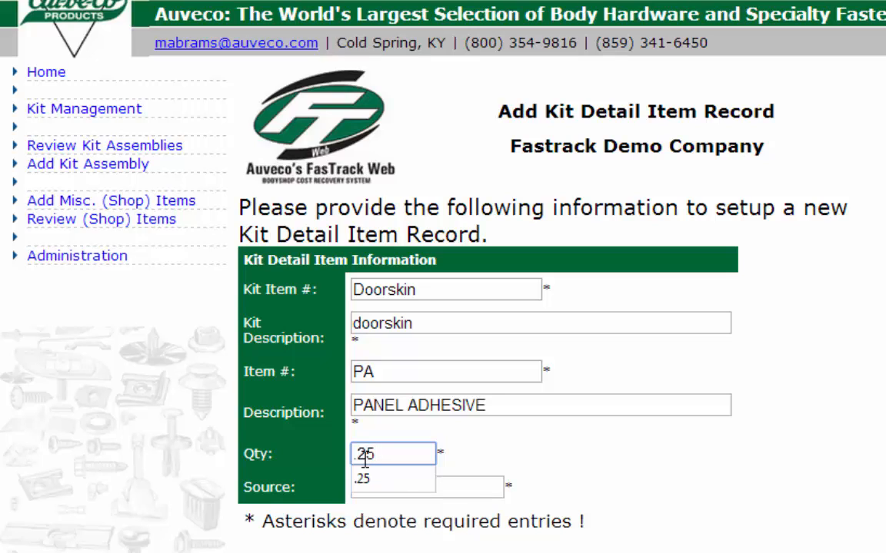
click(292, 552)
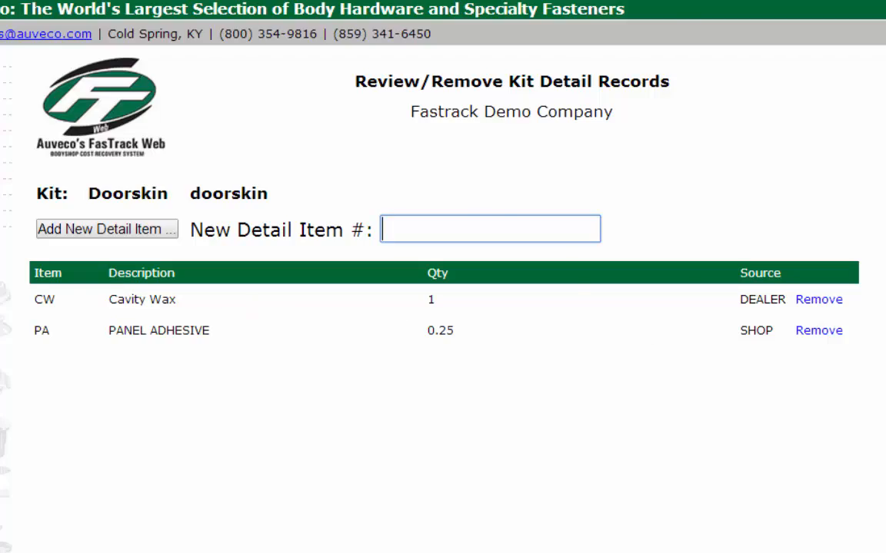
Return to the main page, open the inventory functions and examine them, including Update Inventory Counts
click(2, 75)
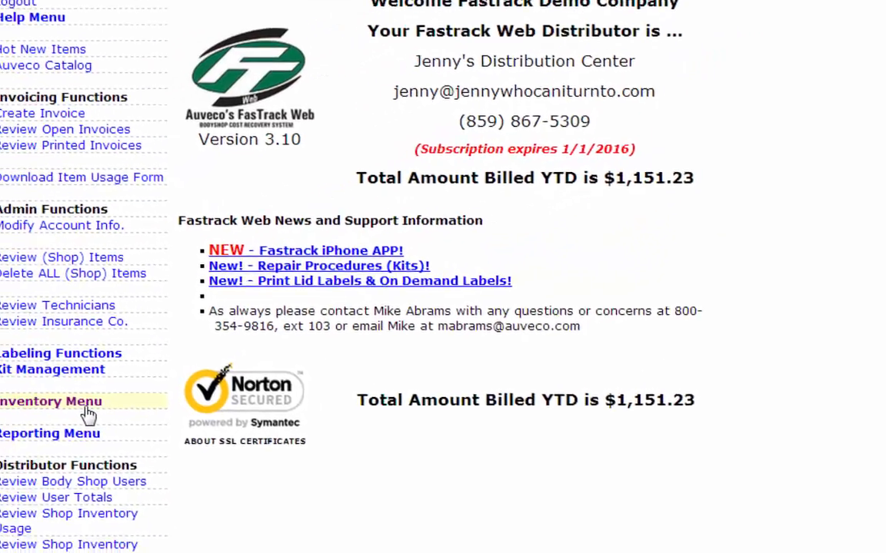
click(142, 379)
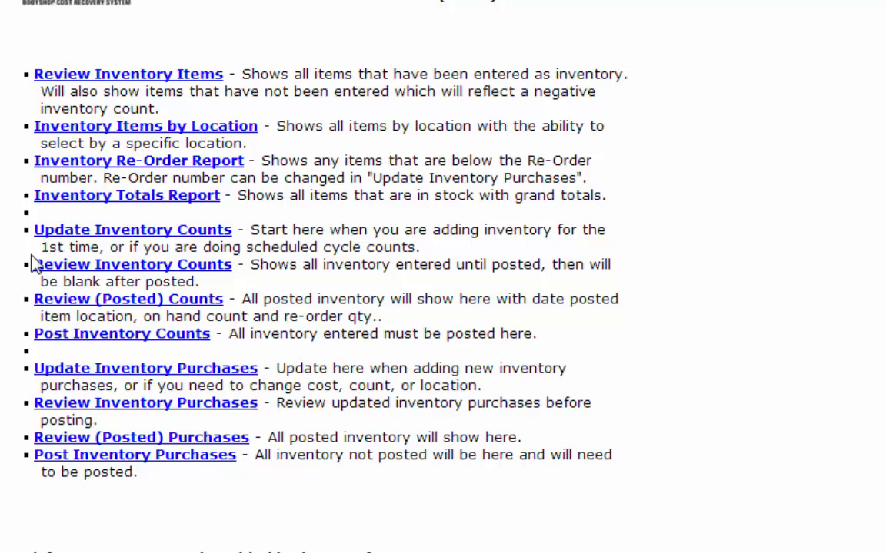
click(53, 236)
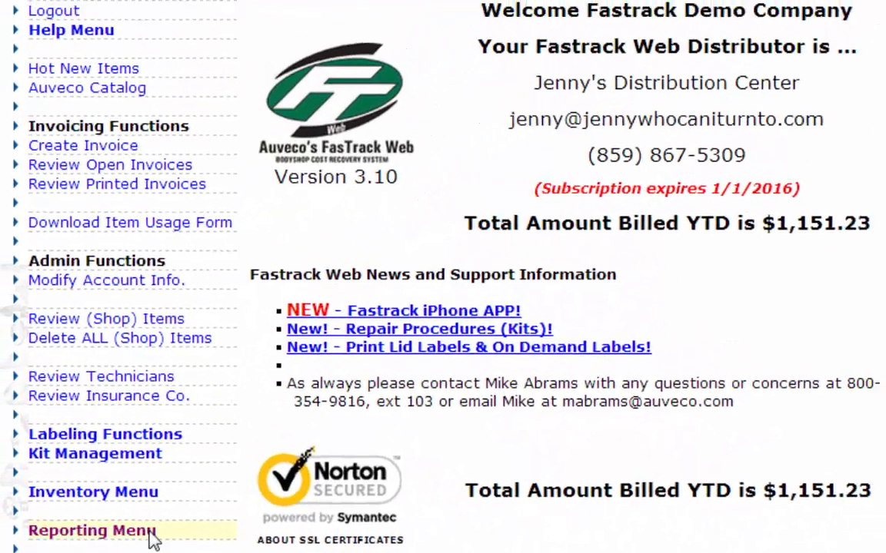
Review the available reports, open the OEM Lookup Report to examine its OEM number entry, and return to the main page
click(156, 531)
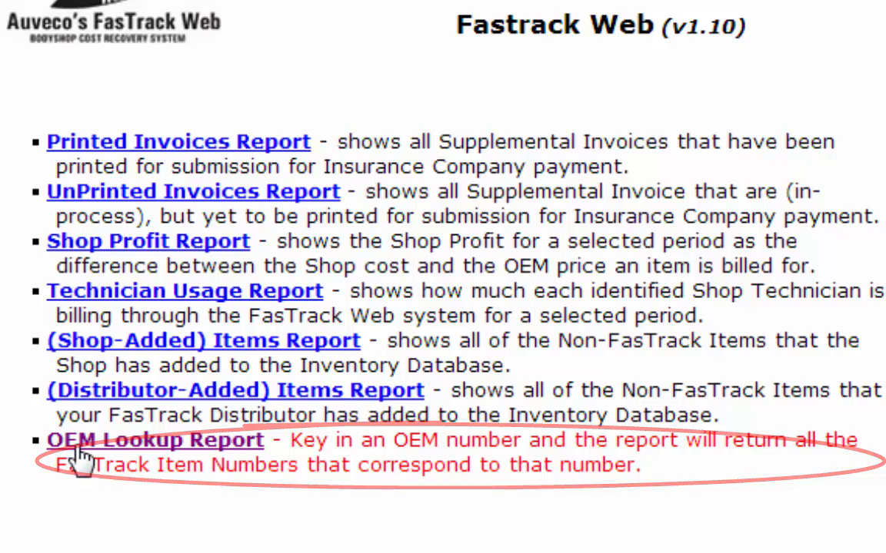
click(80, 450)
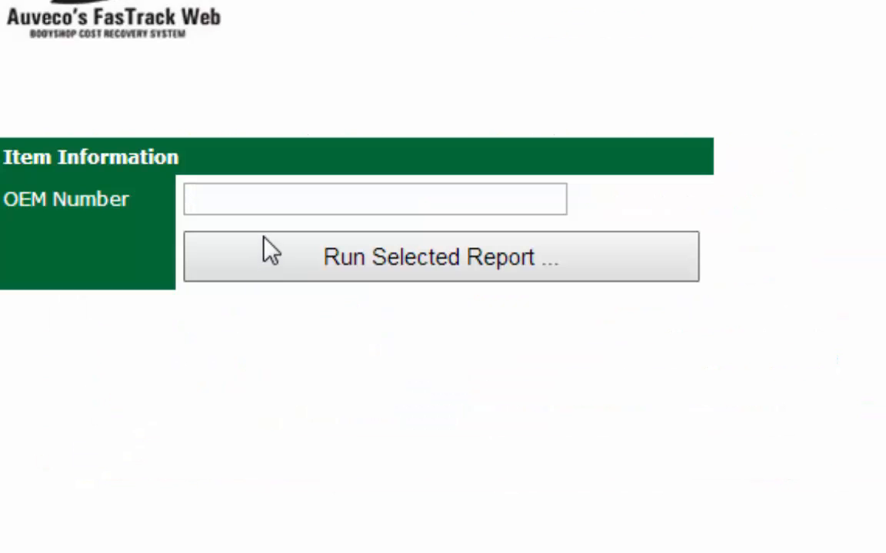
click(253, 199)
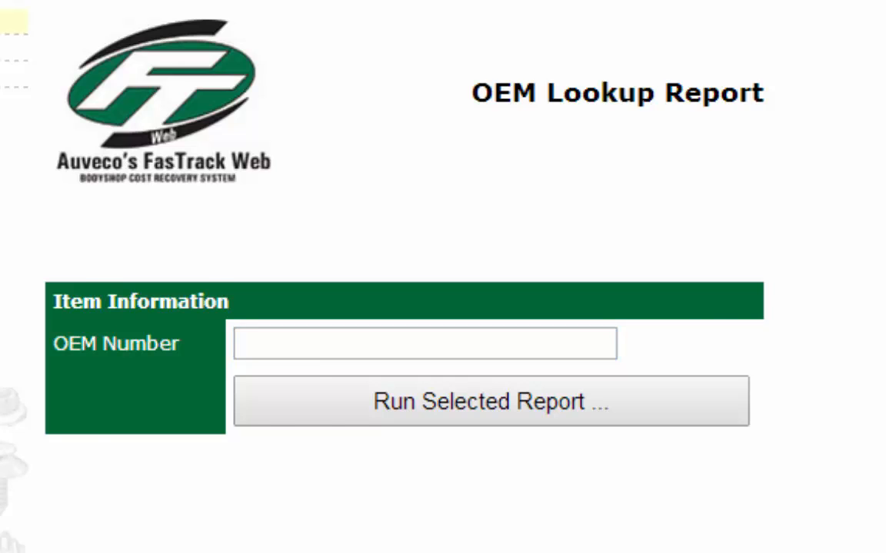
click(8, 21)
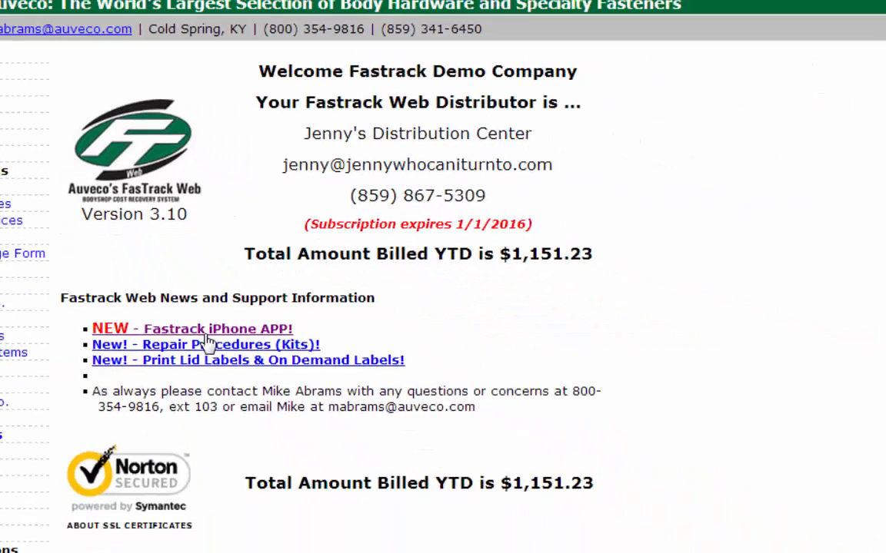
Open the FasTrack iPhone Scanner App guide and read through its installation and scanning instructions
click(278, 468)
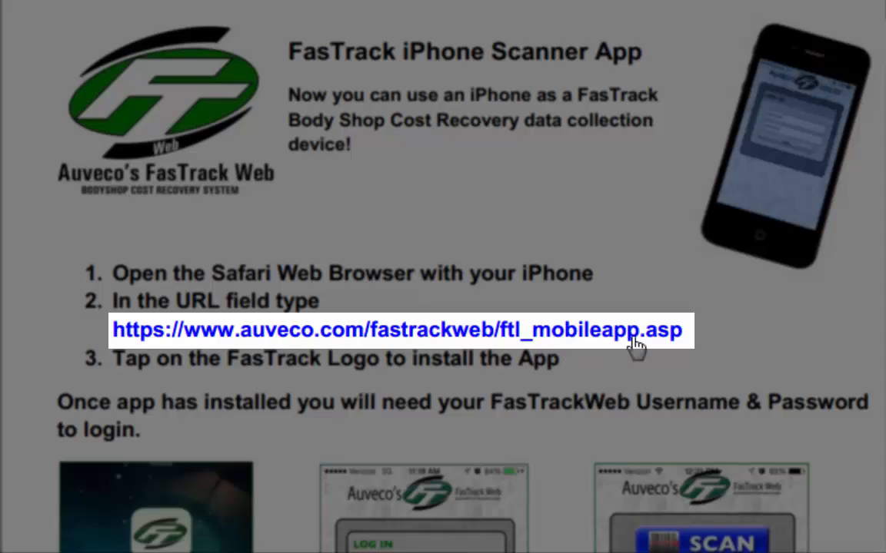
scroll(325, 514, down, 6)
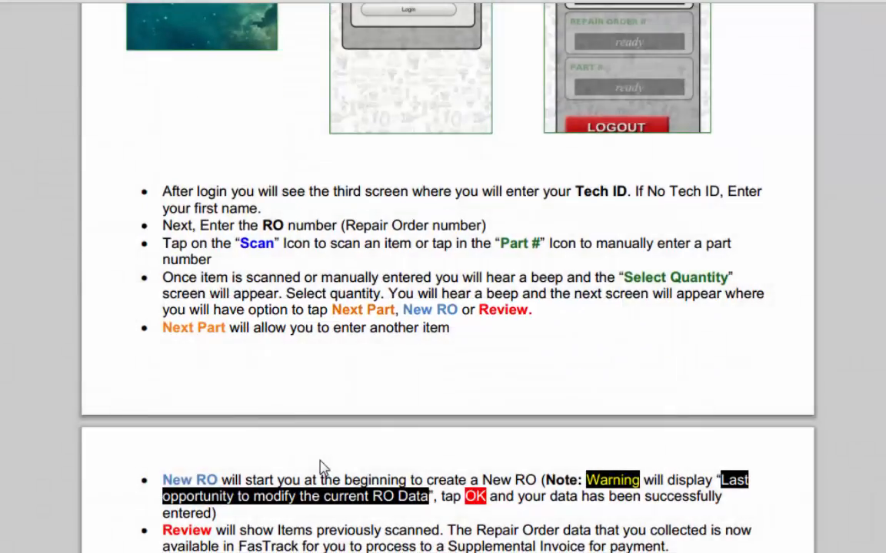
scroll(322, 469, down, 10)
scroll(322, 475, up, 6)
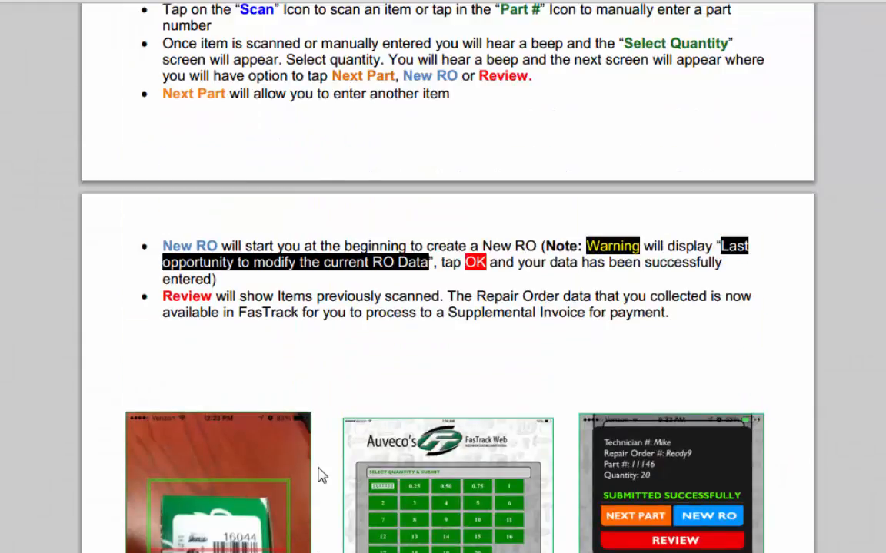
scroll(321, 475, up, 10)
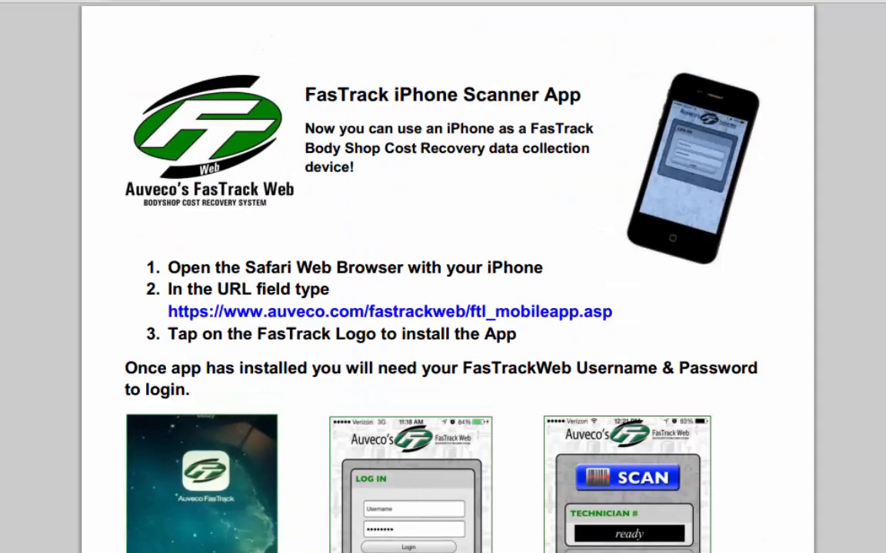